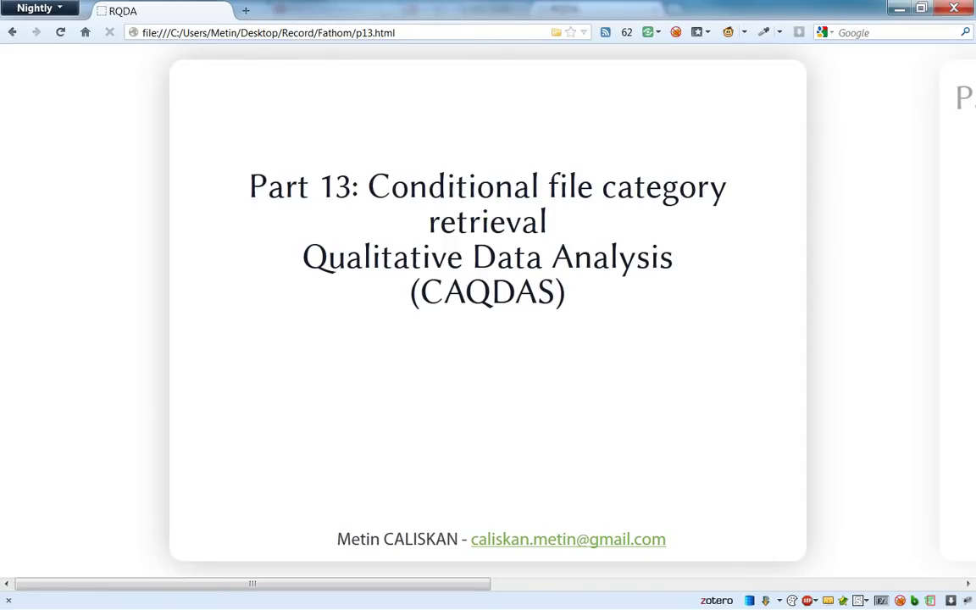
Switch from the Firefox Part 13 title slide to the RQDA window with Alt+Tab.
key(alt+Tab)
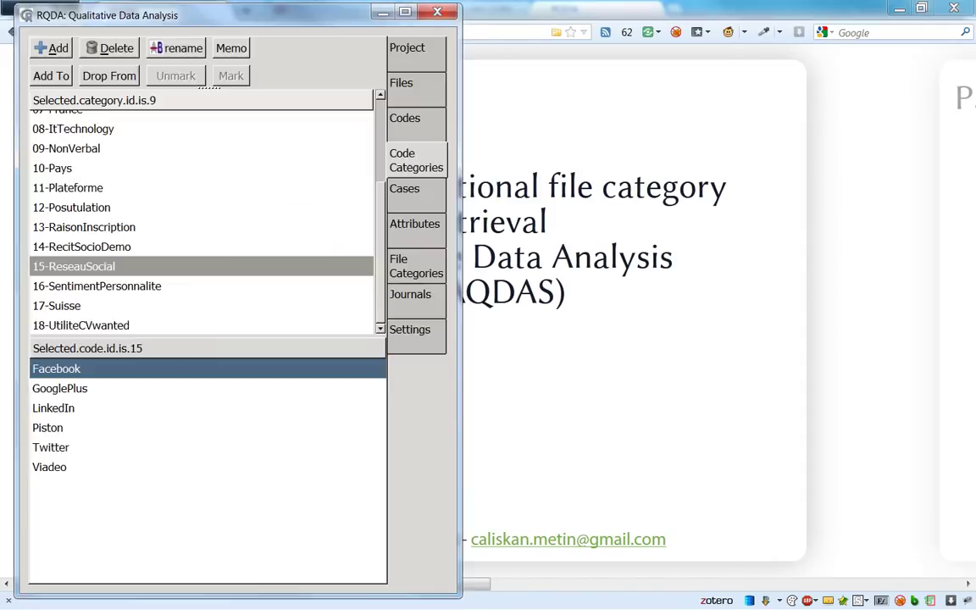
click(407, 268)
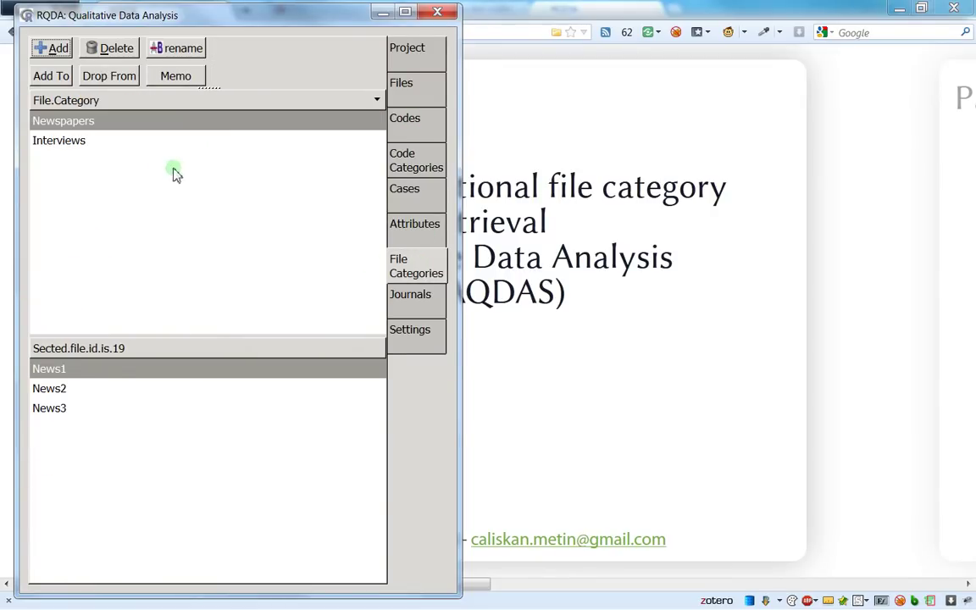
click(68, 143)
click(95, 123)
click(113, 144)
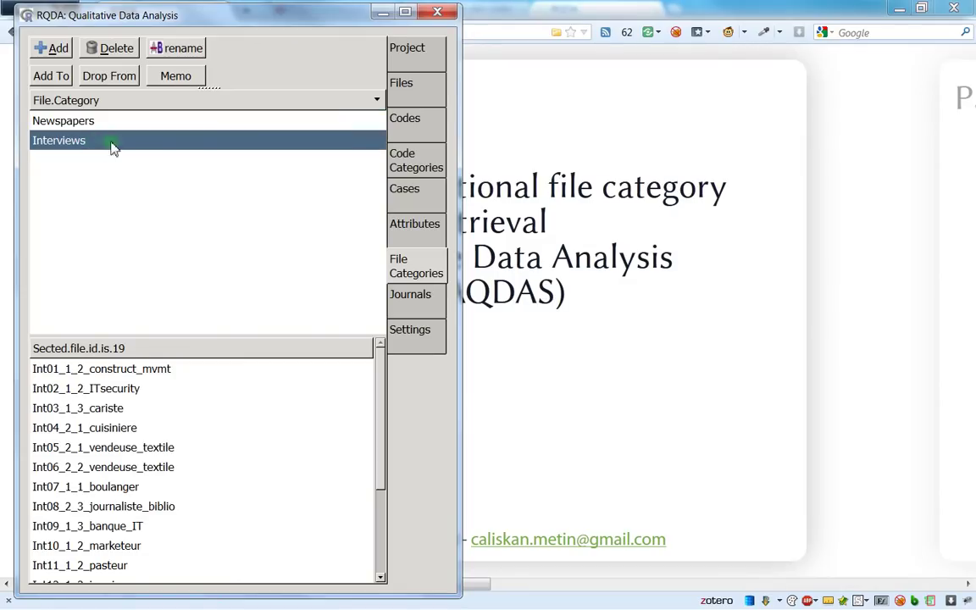
click(398, 89)
click(409, 121)
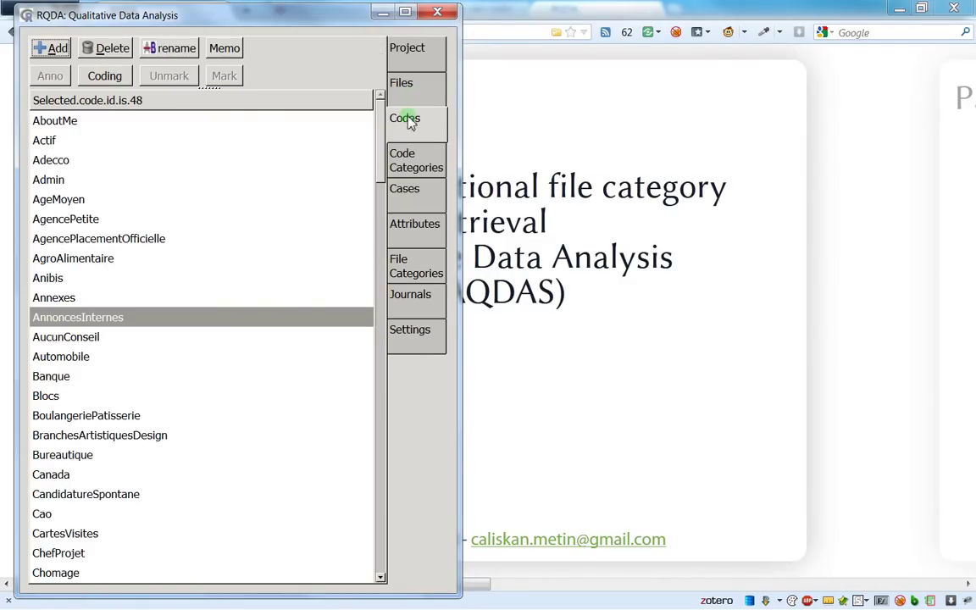
click(423, 160)
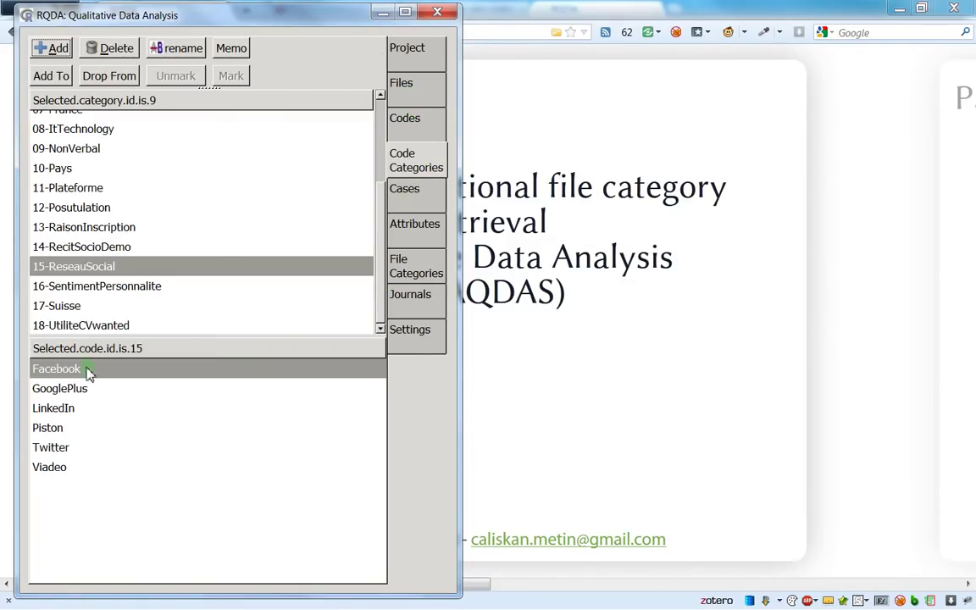
double_click(91, 369)
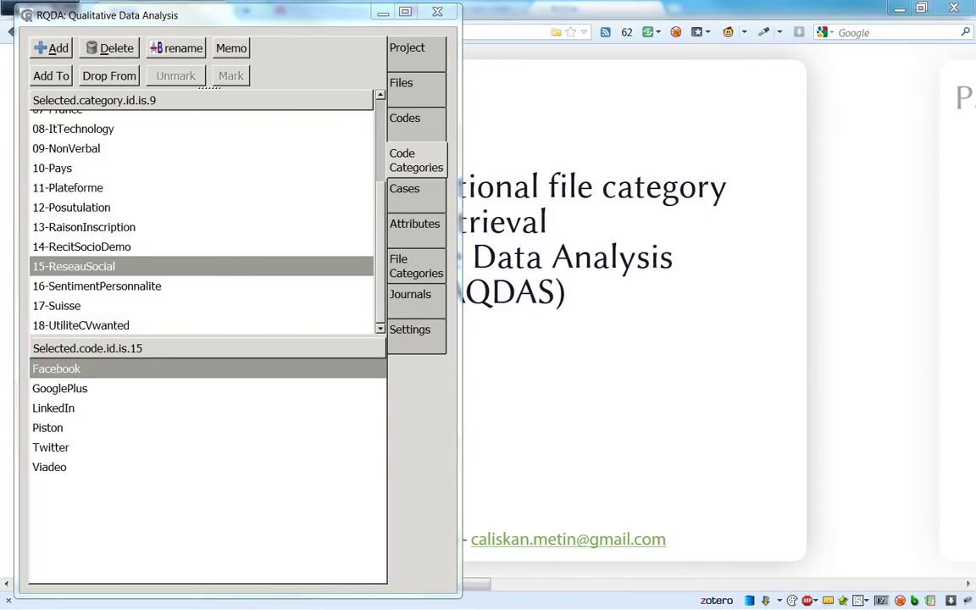
scroll(577, 157, down, 15)
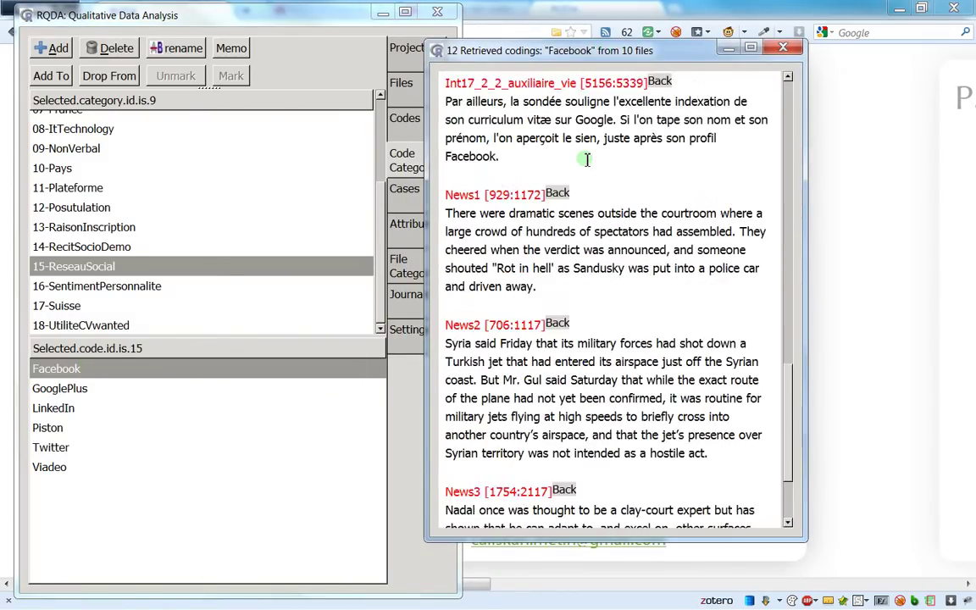
scroll(576, 255, down, 3)
scroll(543, 339, up, 6)
scroll(519, 399, down, 5)
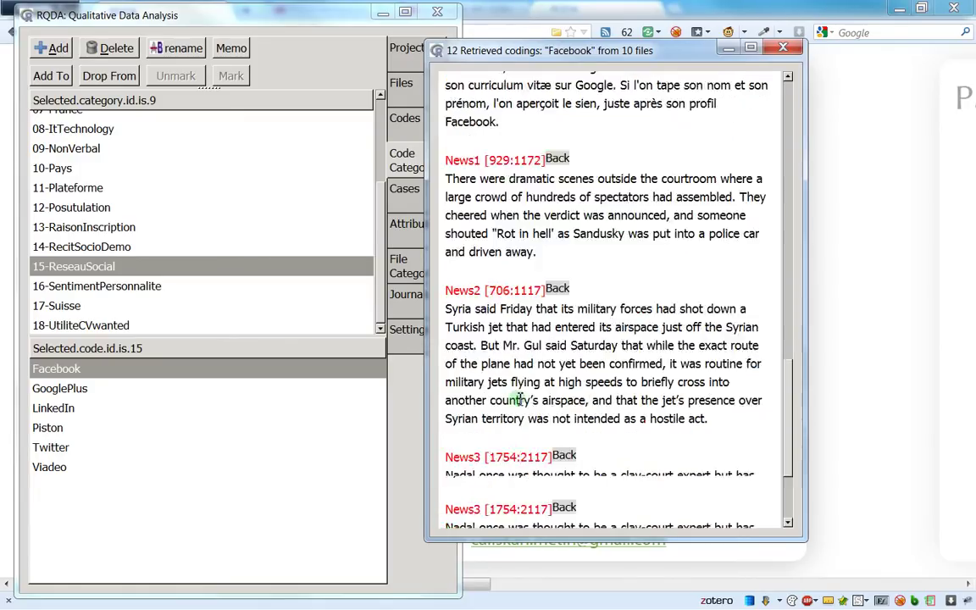
scroll(519, 399, down, 2)
drag(470, 147, 491, 371)
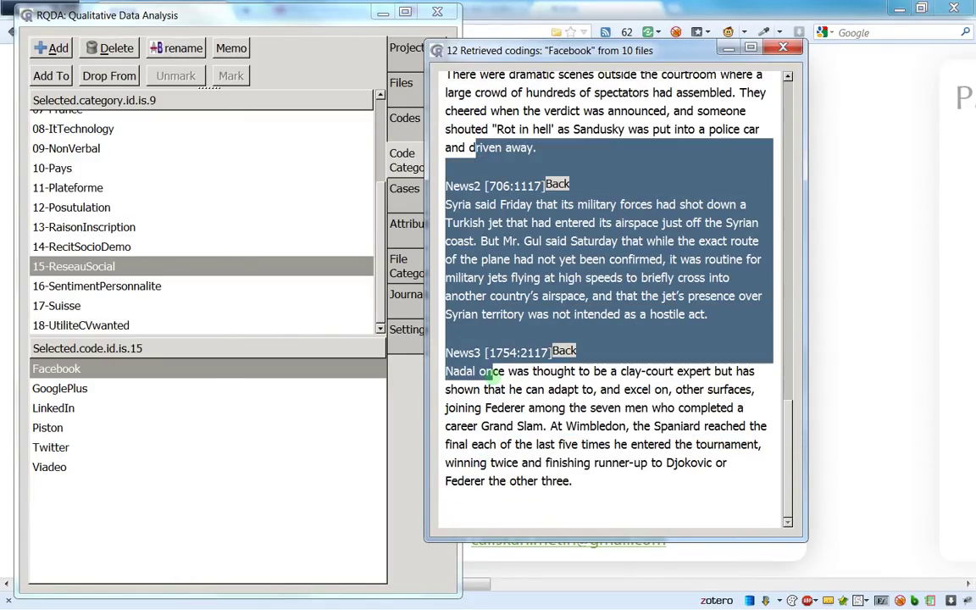
scroll(491, 371, up, 2)
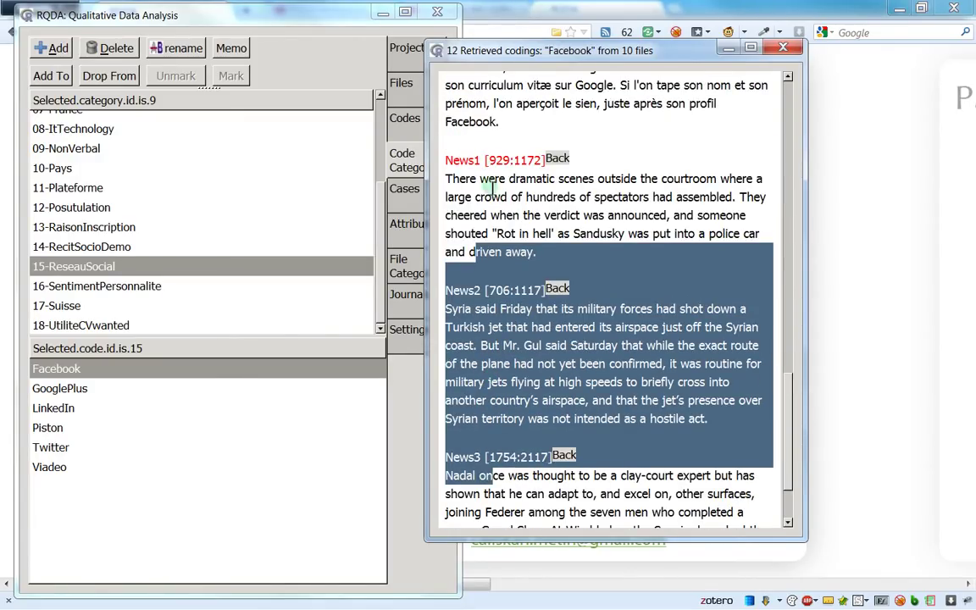
scroll(584, 186, down, 2)
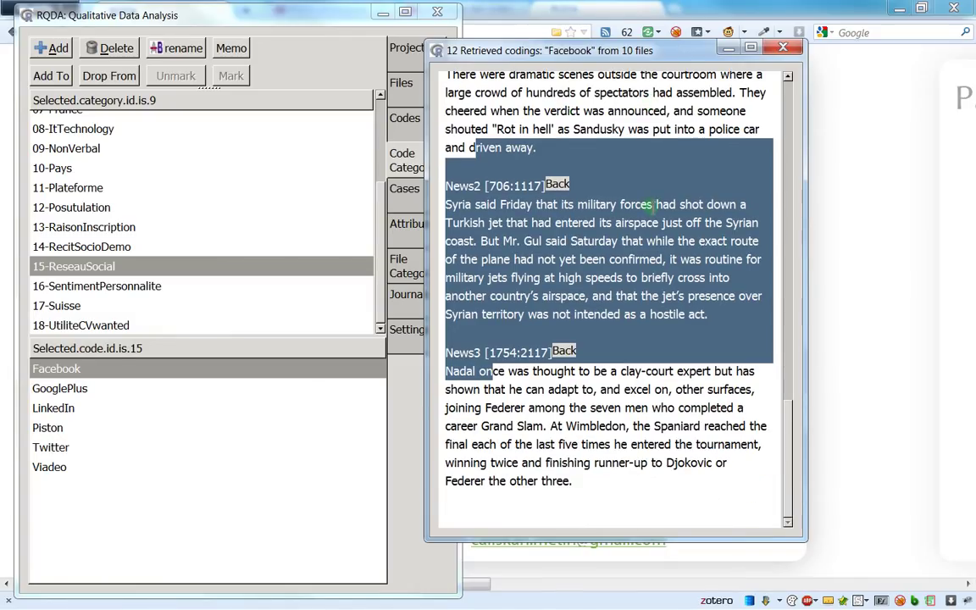
click(784, 48)
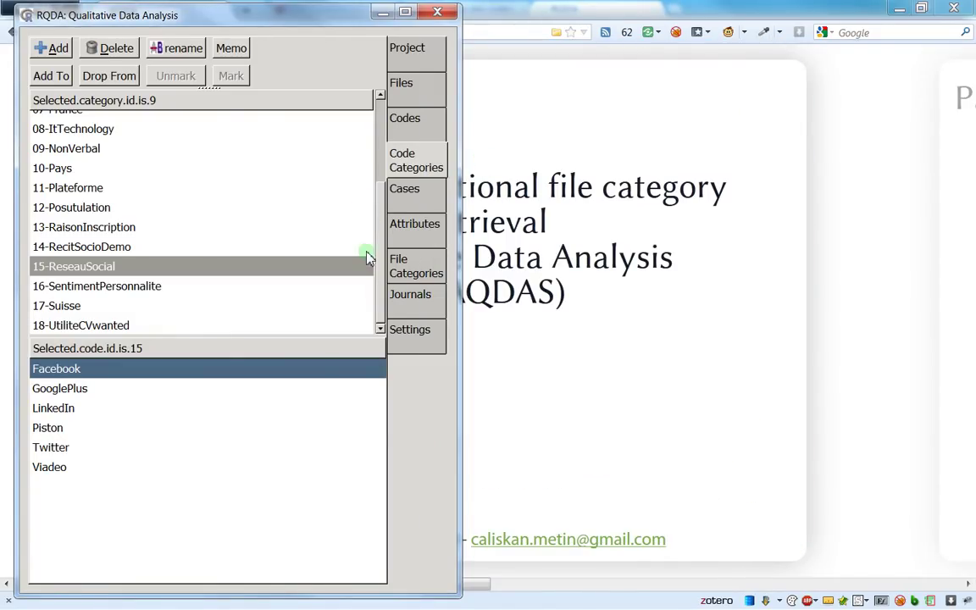
In Settings, change Type of Retrieval from unconditional to filecategory and confirm with OK.
click(407, 342)
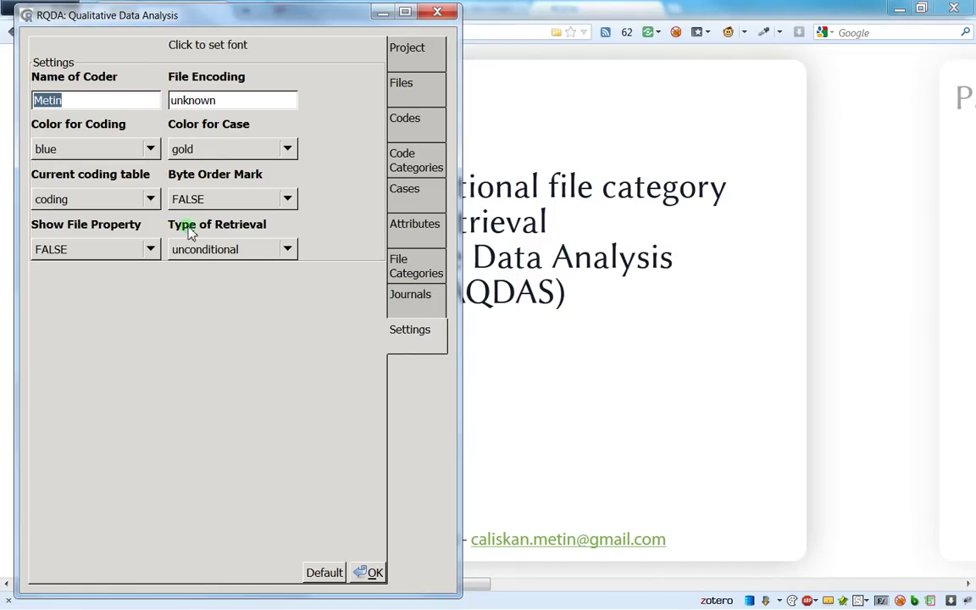
click(241, 253)
click(240, 253)
click(241, 252)
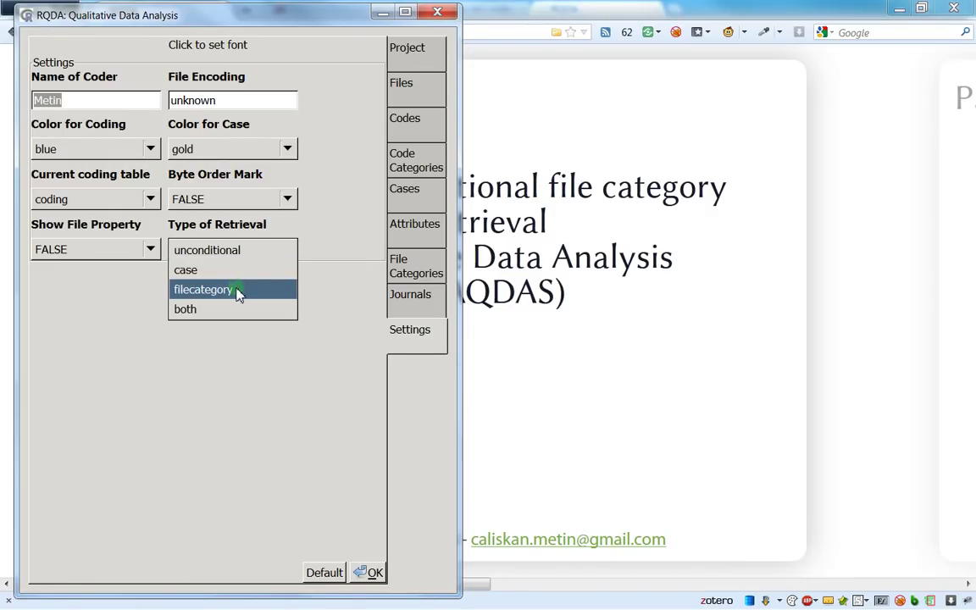
click(238, 290)
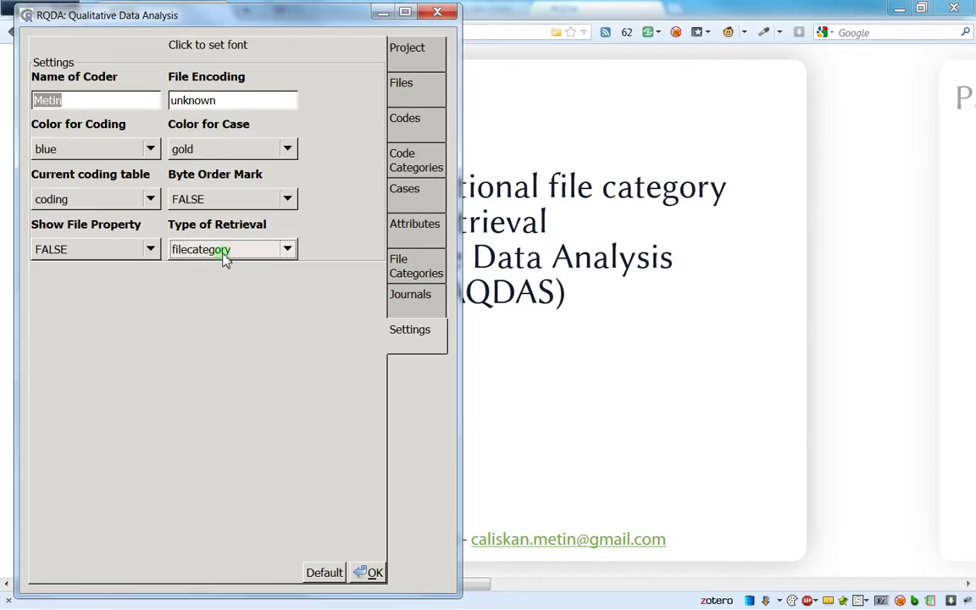
click(370, 576)
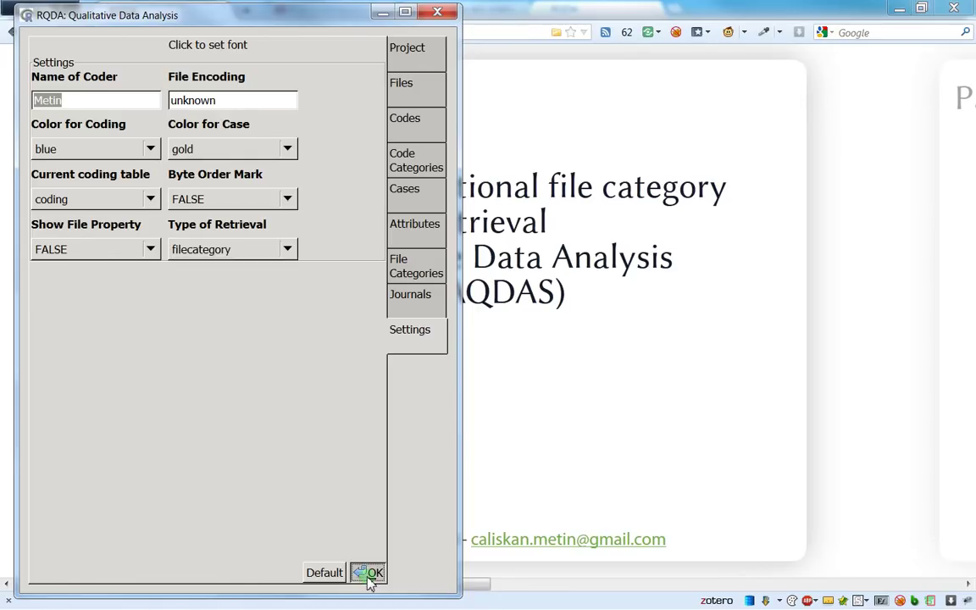
Select the Newspapers file category (News1, News2, News3) as the retrieval condition.
click(415, 271)
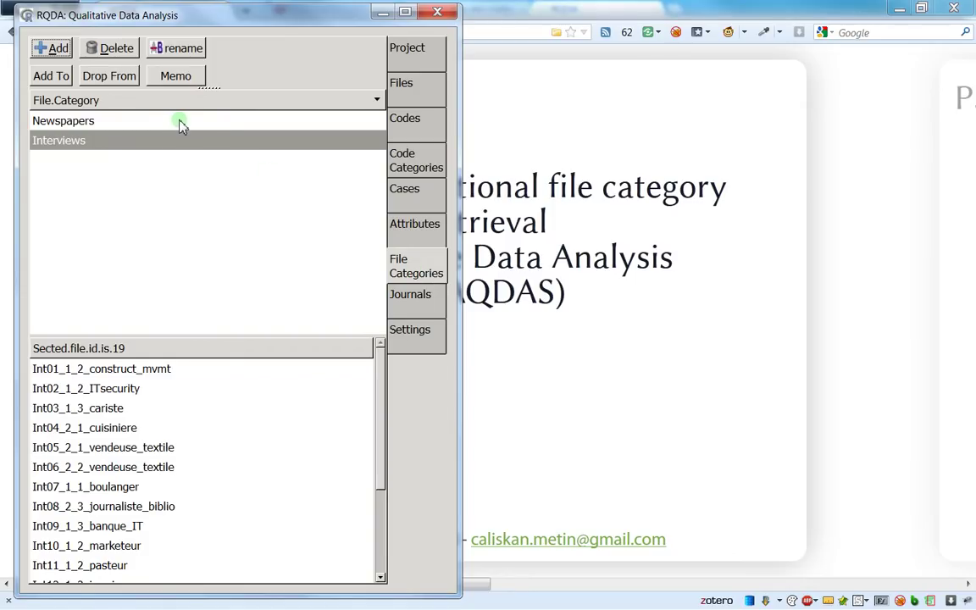
click(131, 124)
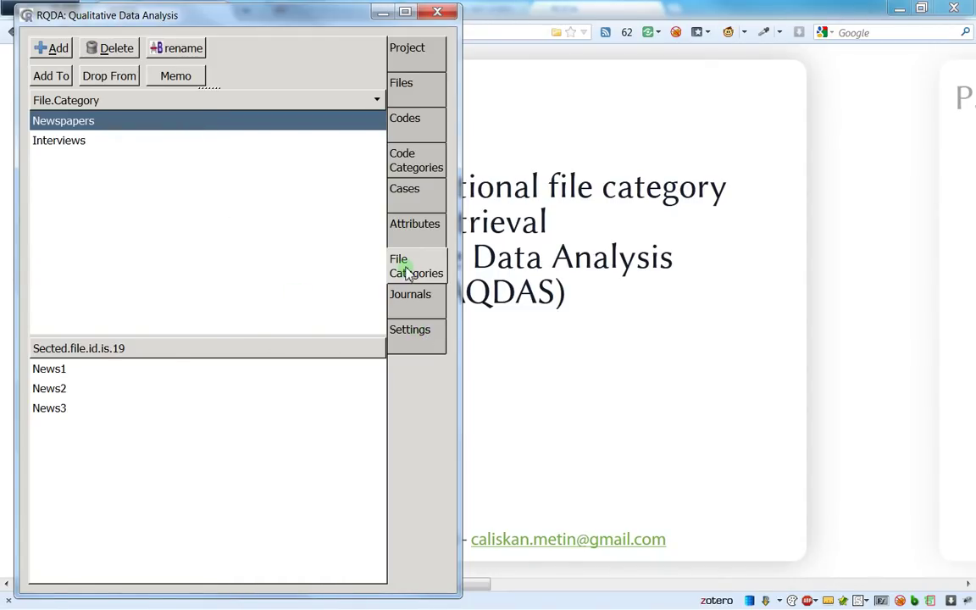
click(144, 140)
click(142, 126)
click(404, 125)
Scroll through the full code list and select the Facebook code.
click(424, 161)
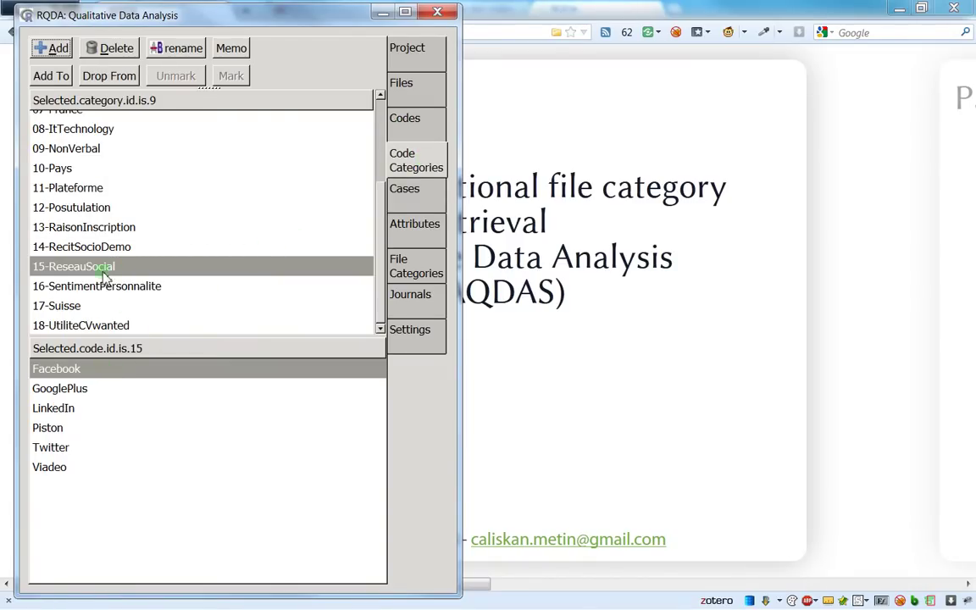
click(405, 121)
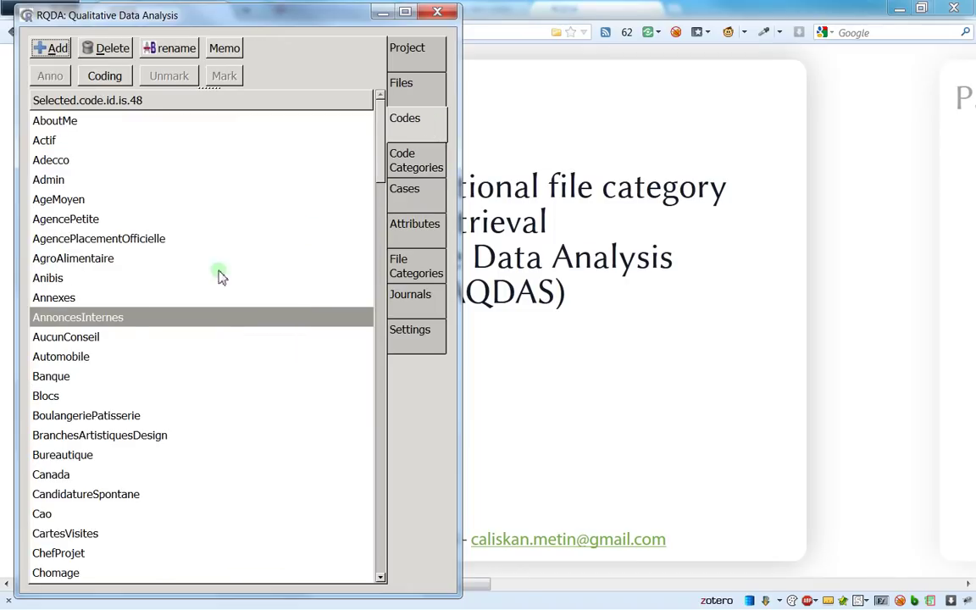
scroll(111, 373, down, 10)
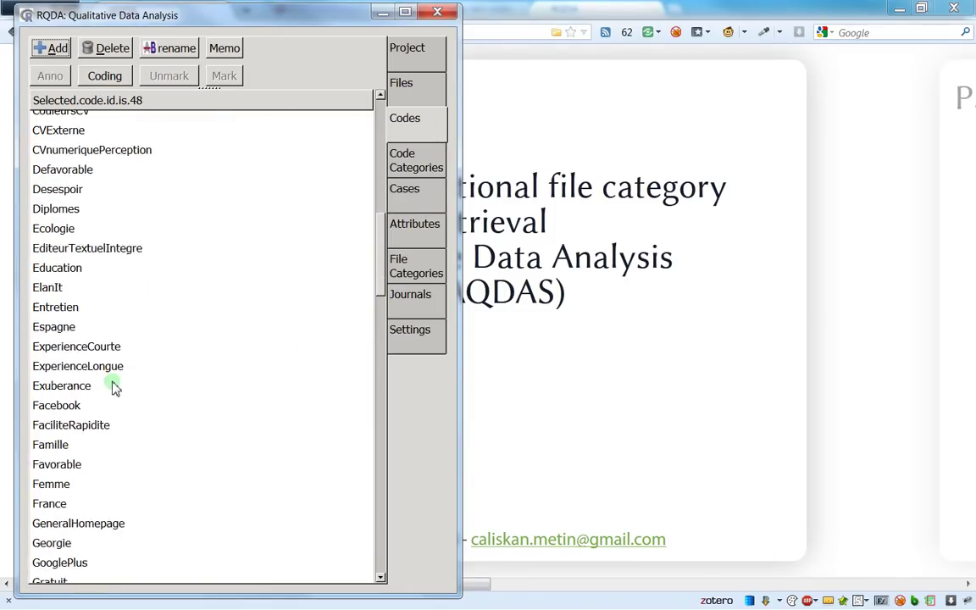
scroll(110, 385, down, 3)
scroll(100, 377, up, 2)
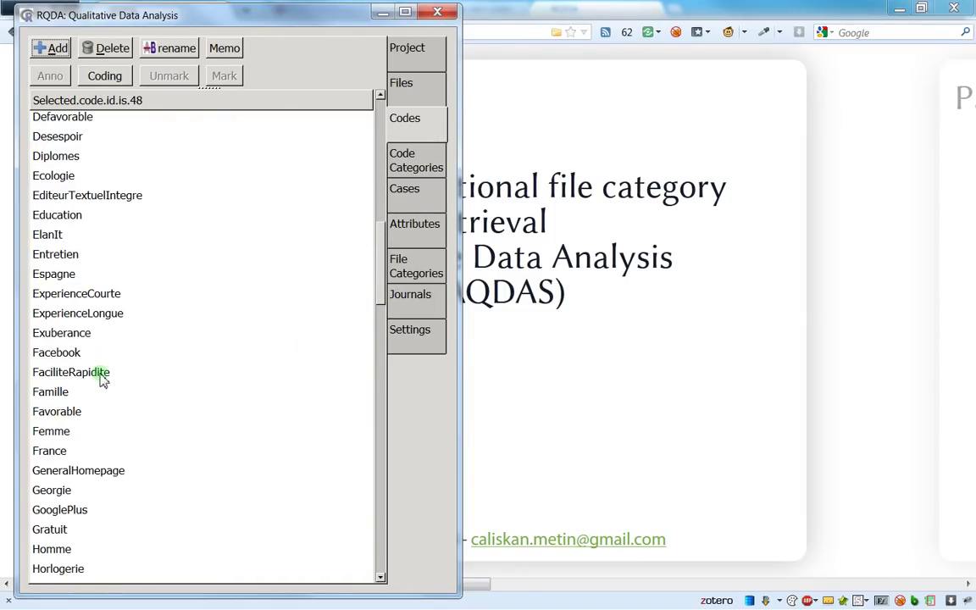
click(75, 356)
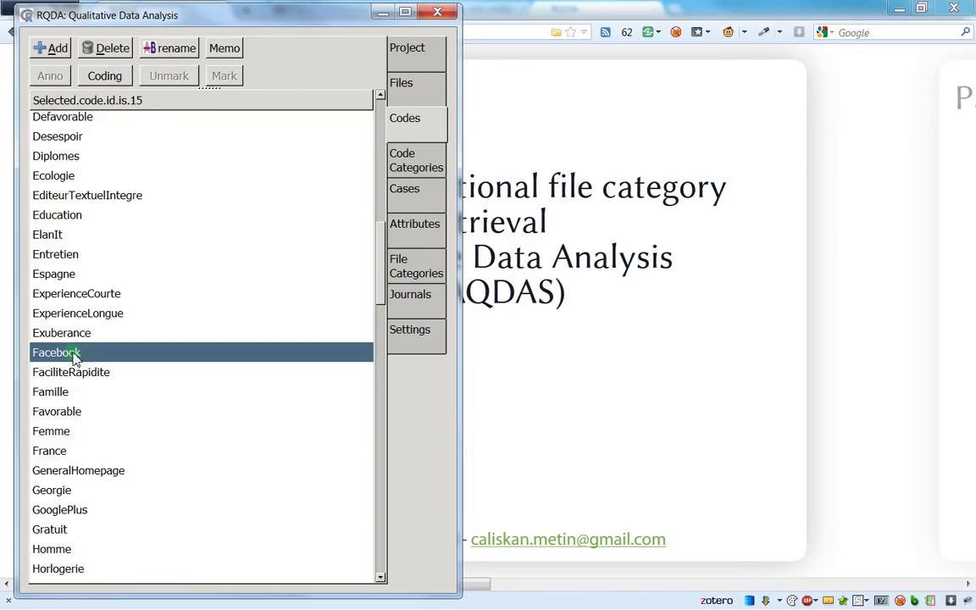
double_click(74, 356)
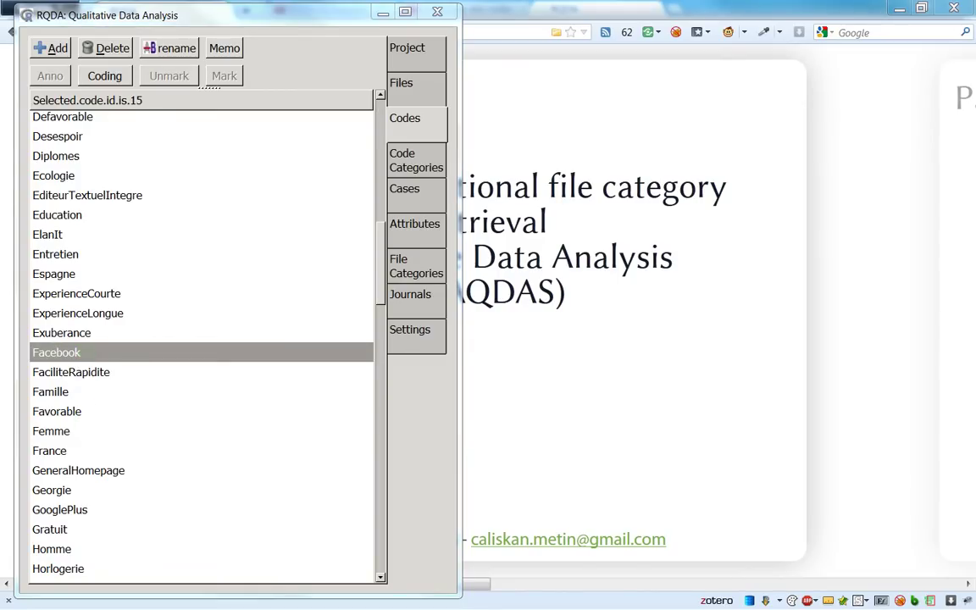
drag(316, 102, 669, 42)
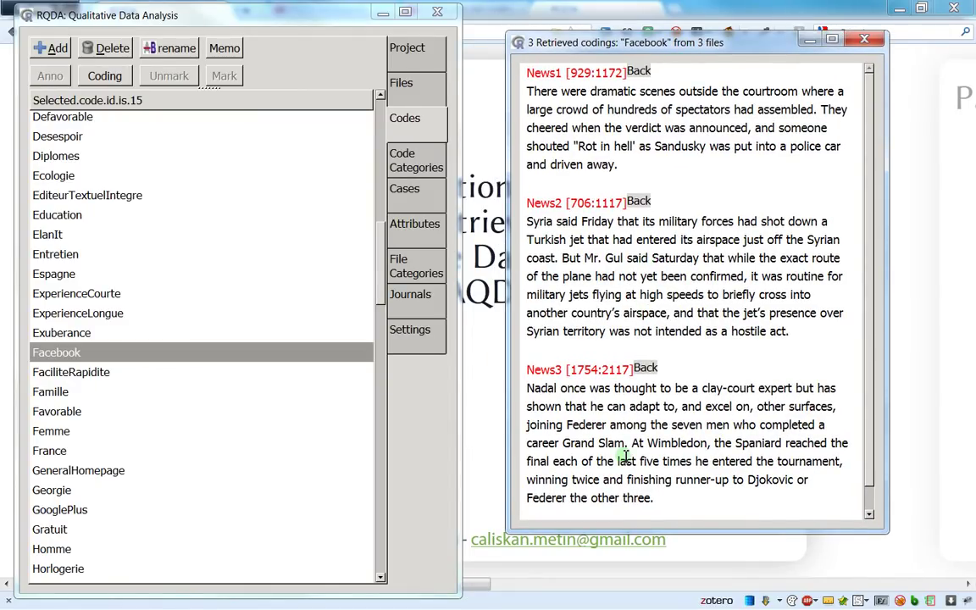
scroll(624, 457, down, 1)
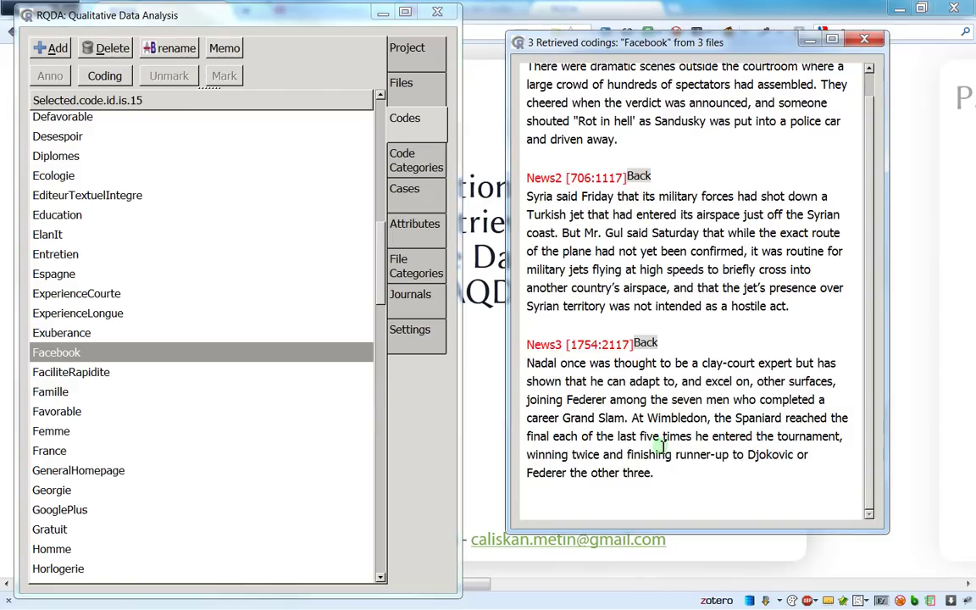
scroll(593, 402, up, 1)
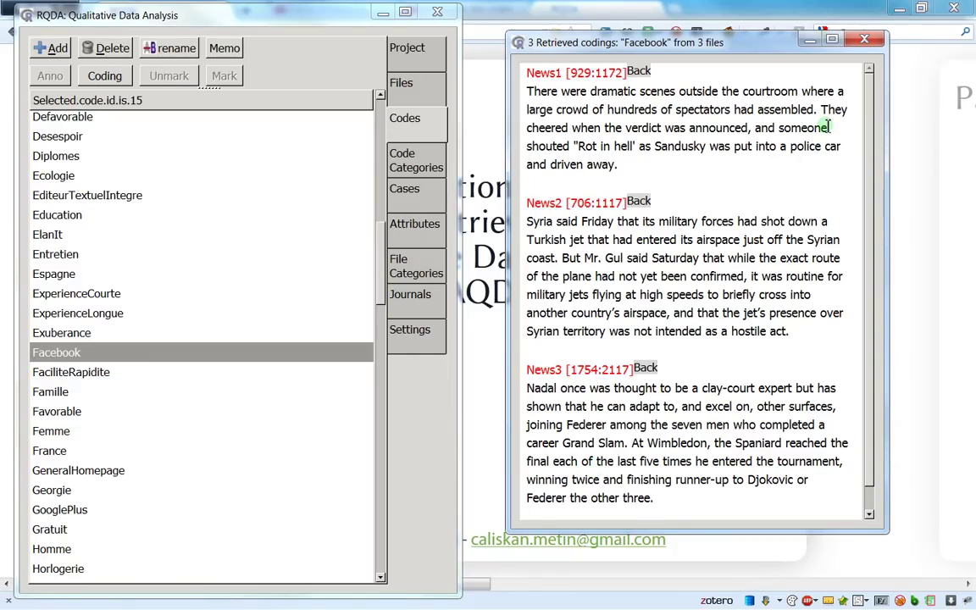
click(864, 39)
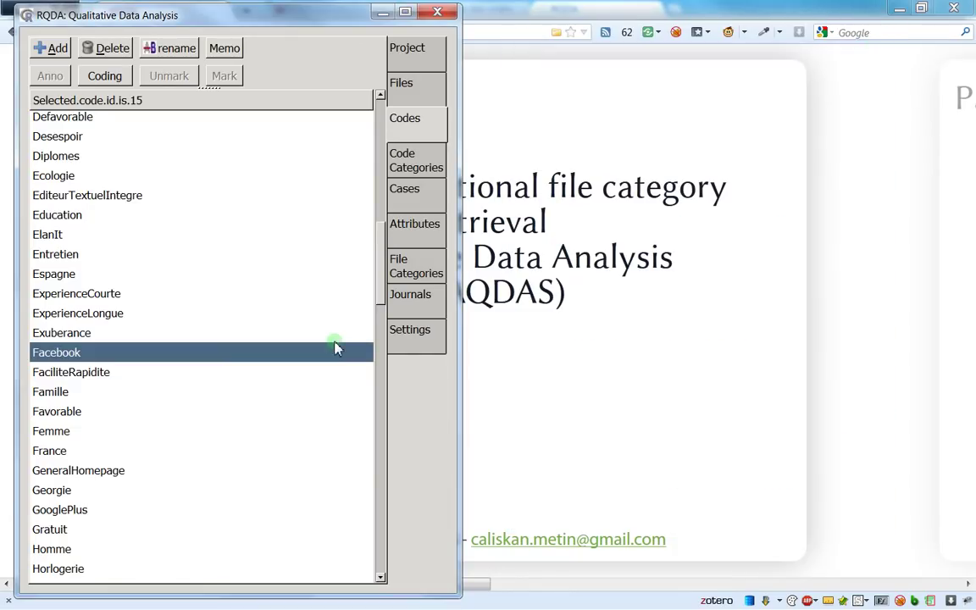
List the file categories, where Newspapers holds News1, News2 and News3.
click(428, 332)
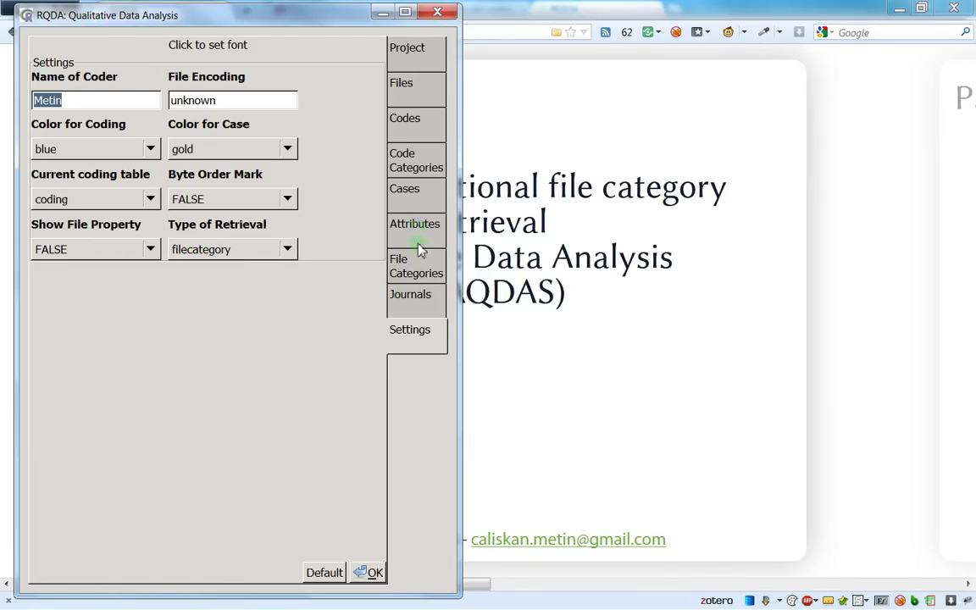
click(416, 264)
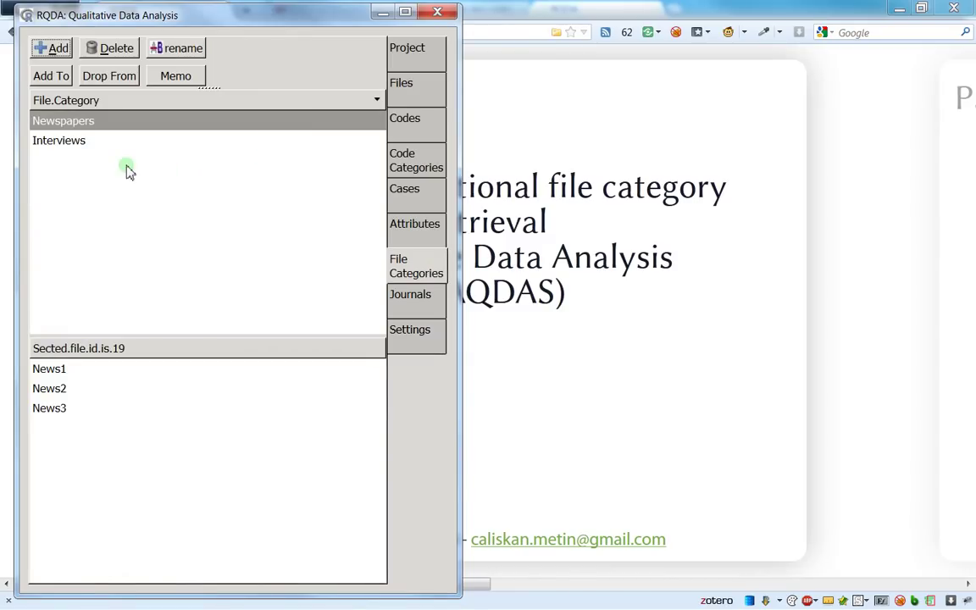
Choose Interviews as the retrieval file category and return to the code list.
click(83, 142)
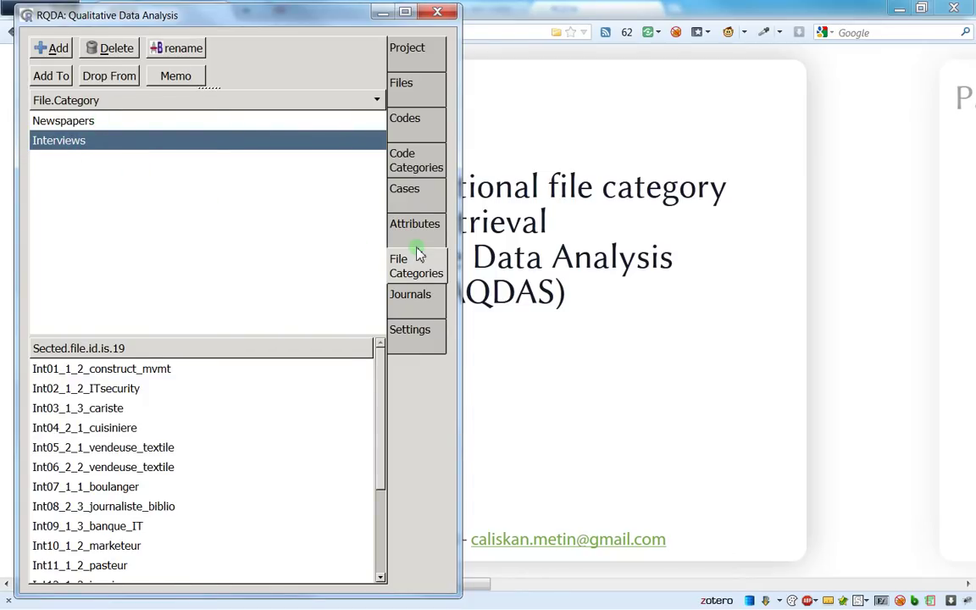
click(420, 122)
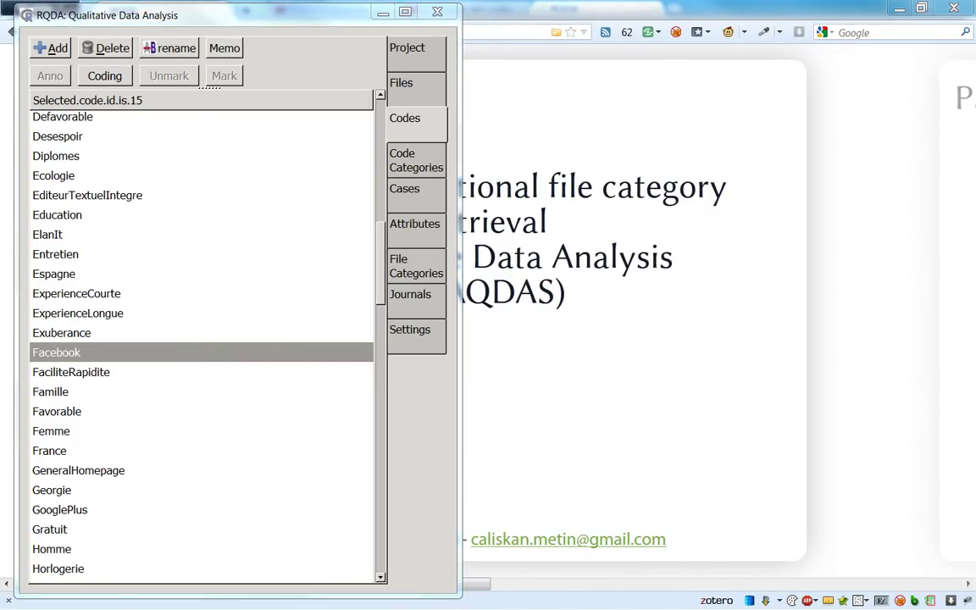
drag(216, 98, 745, 49)
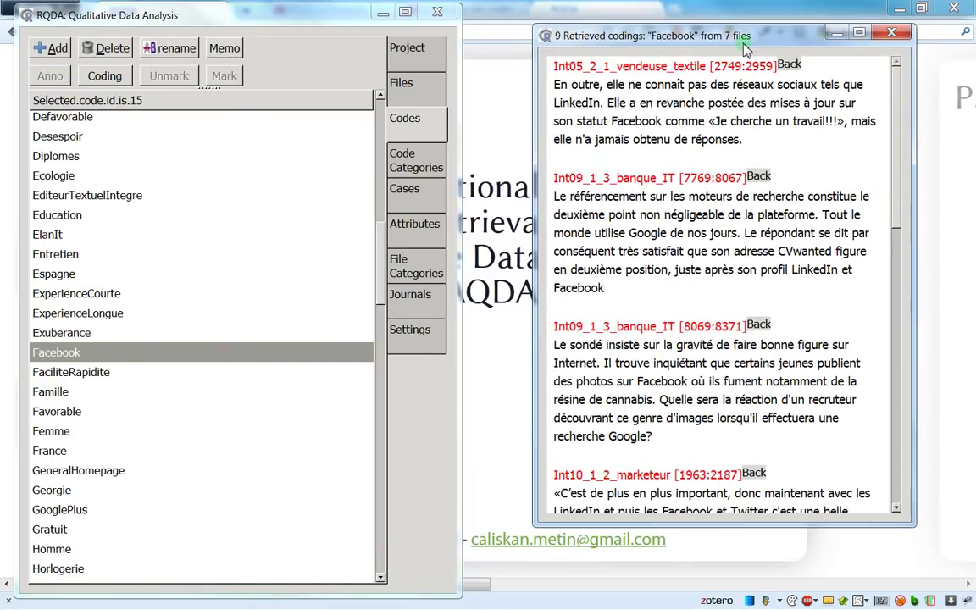
double_click(745, 43)
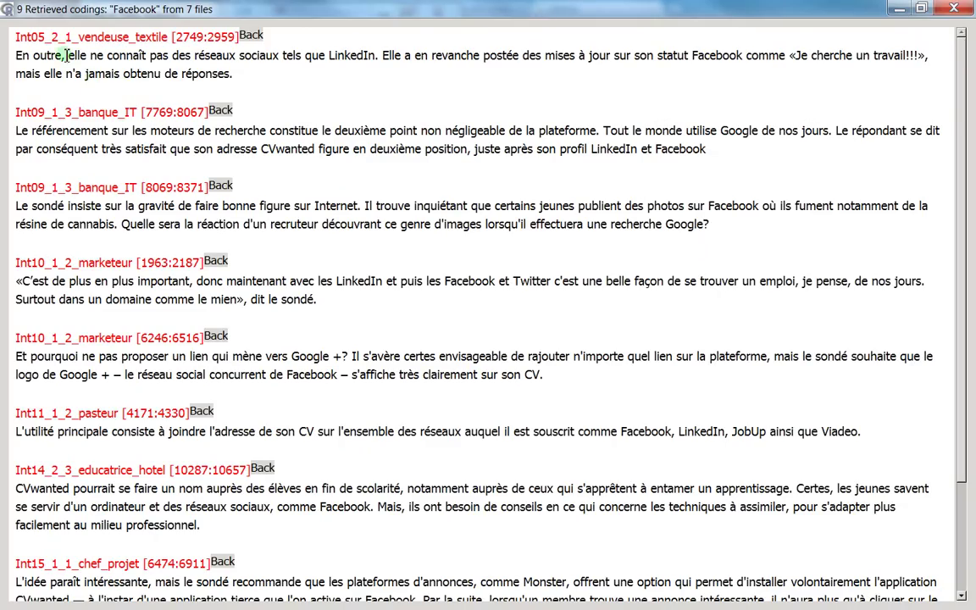
scroll(87, 225, down, 3)
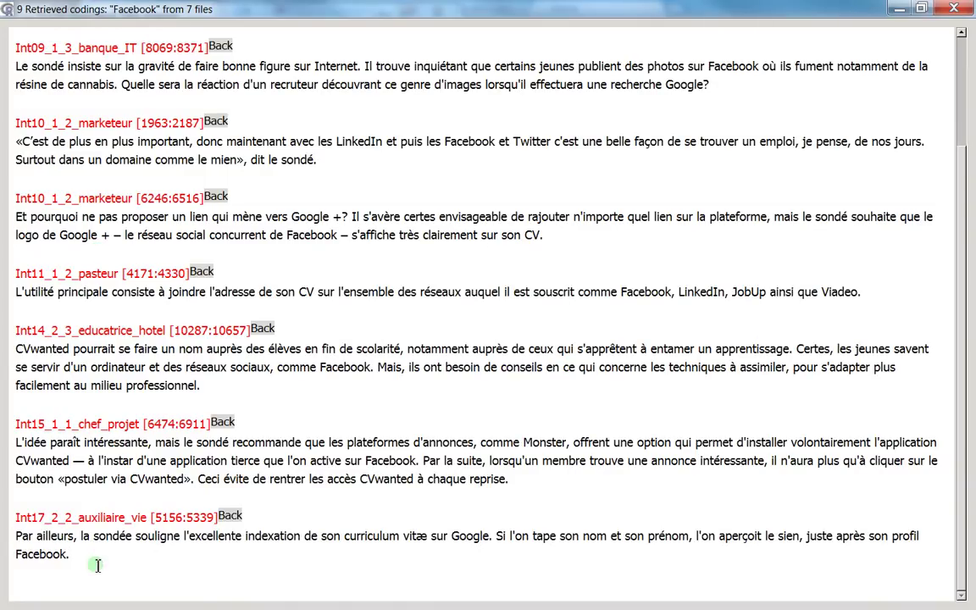
drag(97, 565, 15, 518)
click(68, 554)
click(956, 8)
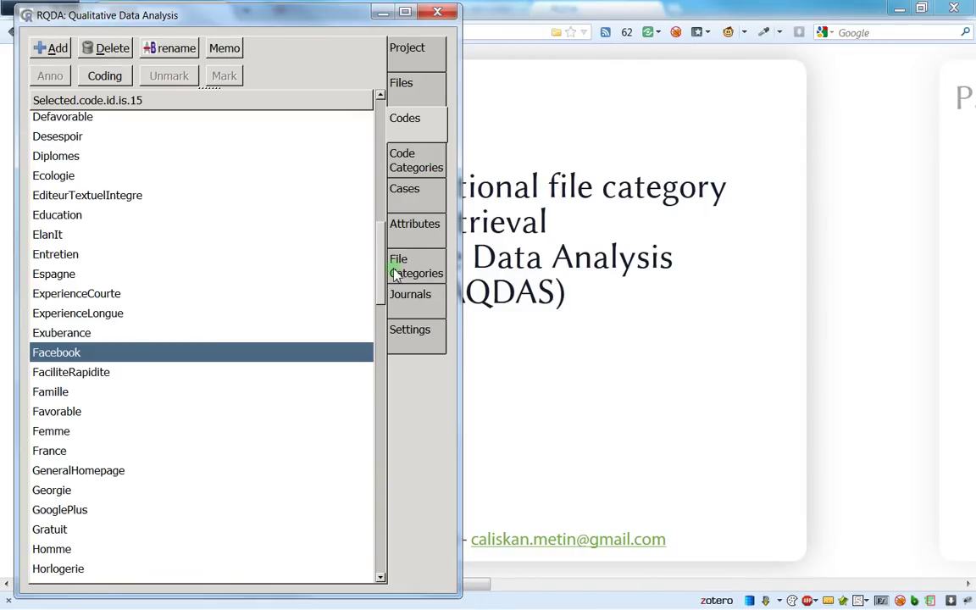
Switch Type of Retrieval from filecategory to unconditional and confirm with OK.
click(416, 333)
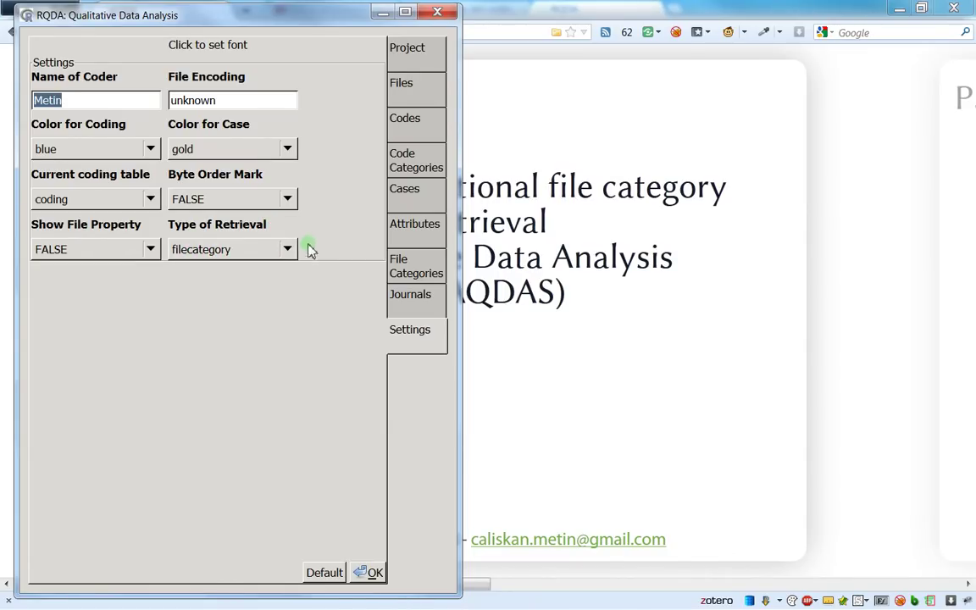
click(251, 253)
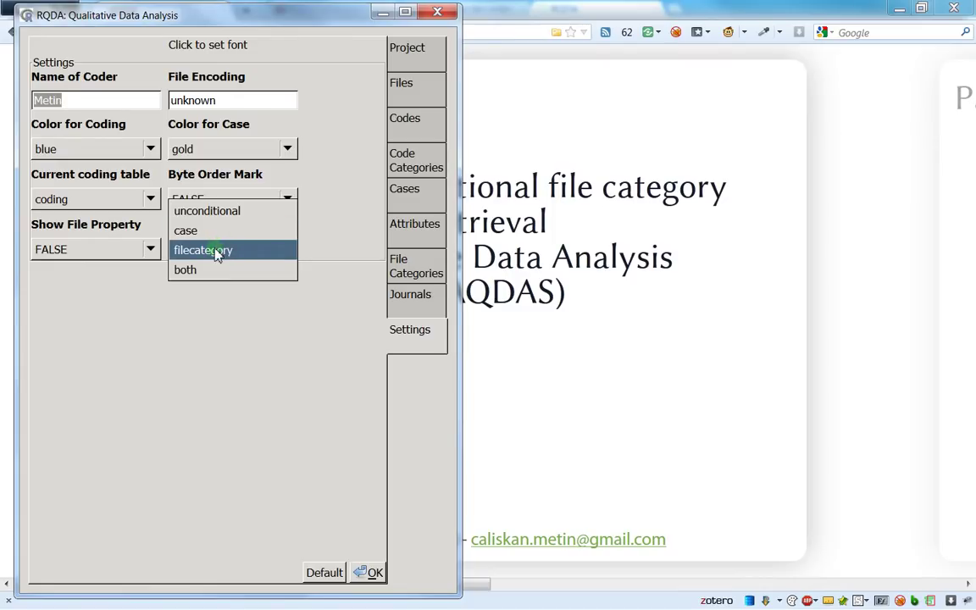
click(217, 253)
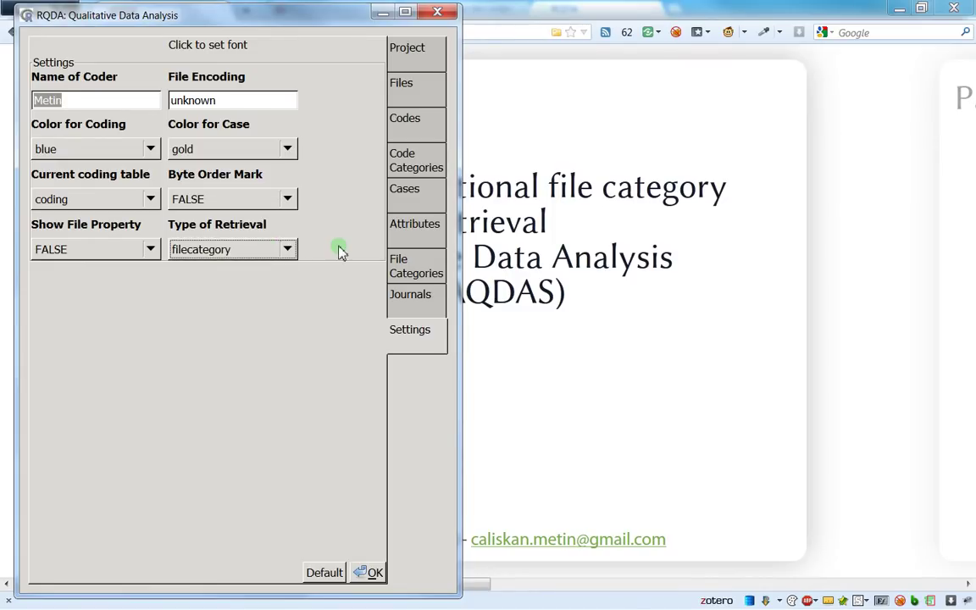
click(243, 256)
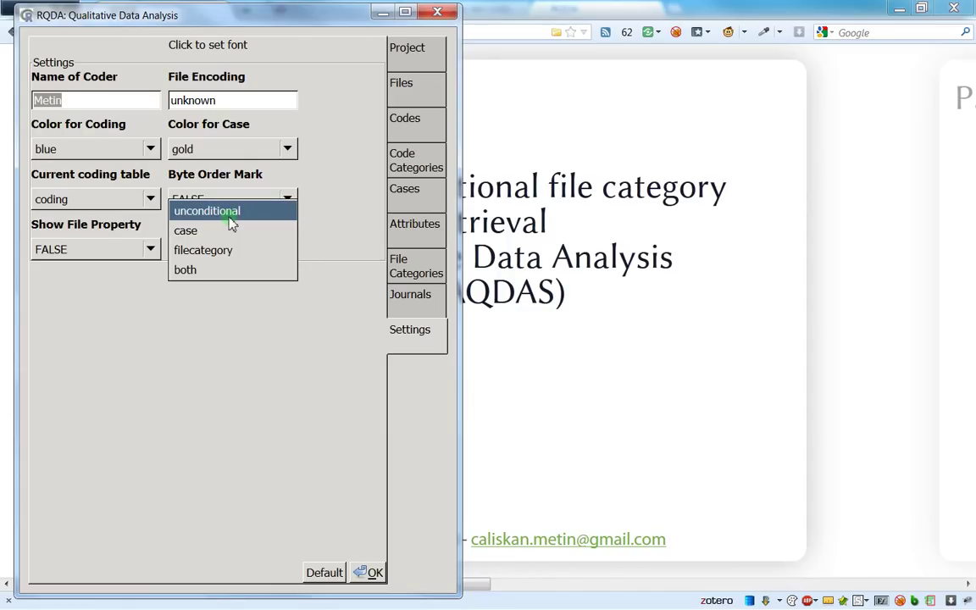
click(231, 218)
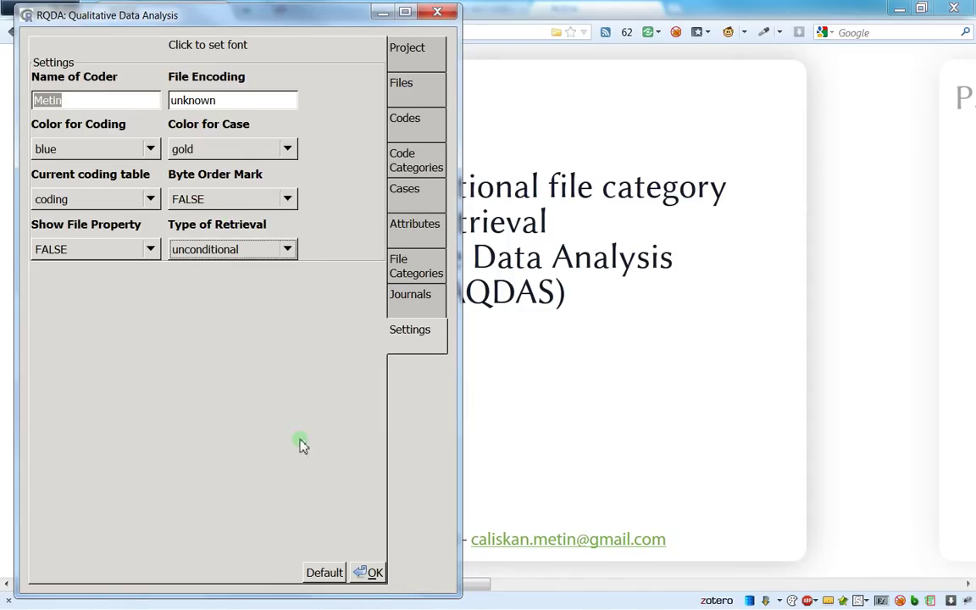
click(376, 576)
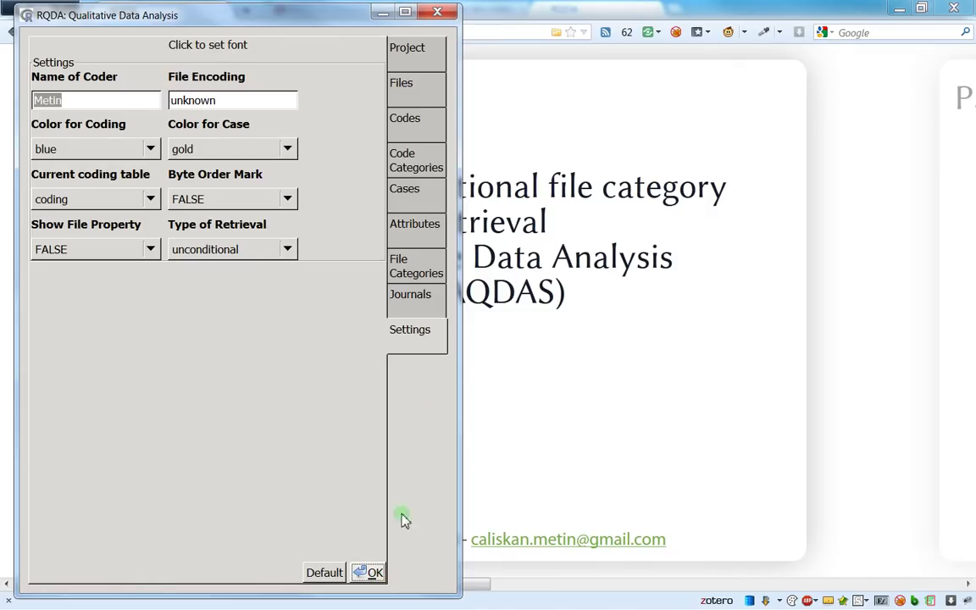
Retrieve the 12 Facebook codings from 10 files, check the News1–News3 passages, and dock the window beside RQDA.
click(426, 124)
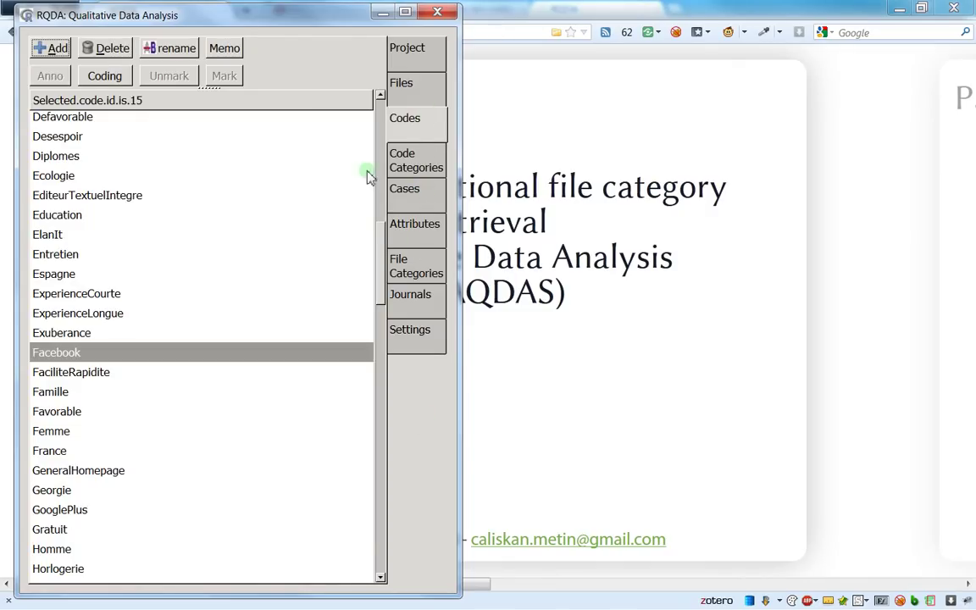
double_click(125, 354)
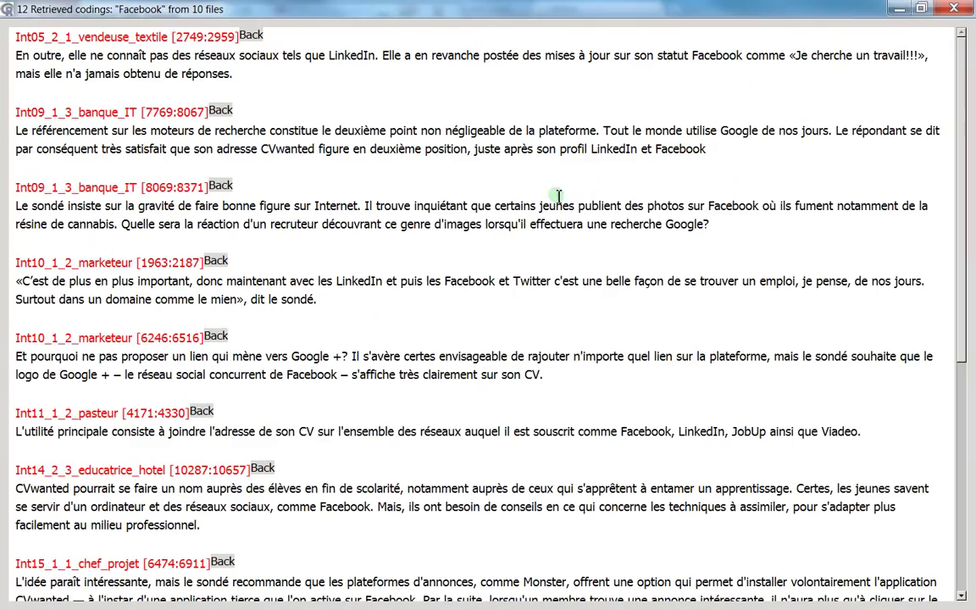
scroll(174, 122, down, 7)
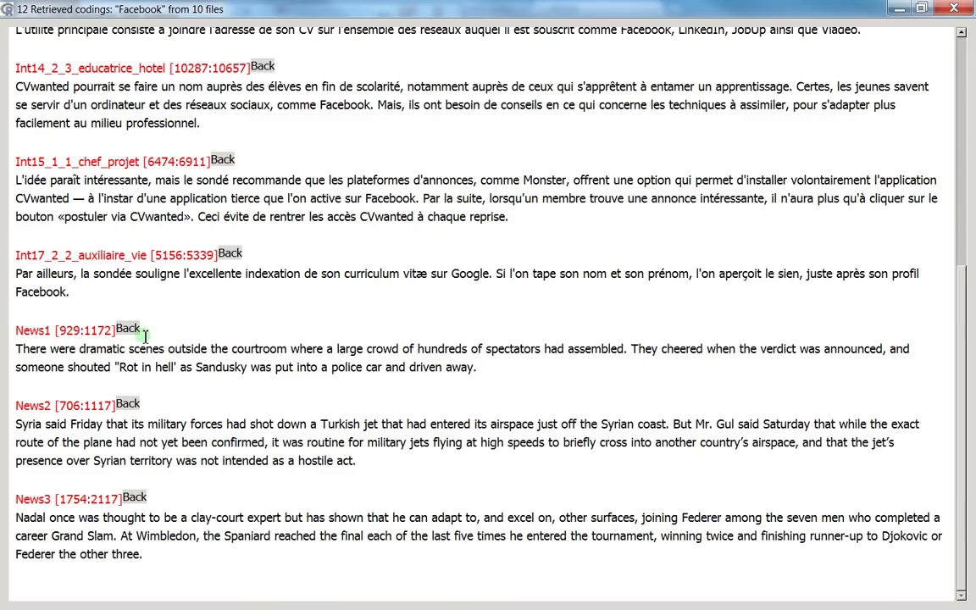
drag(22, 331, 227, 555)
click(217, 442)
drag(298, 9, 663, 48)
In Settings, leave Type of Retrieval on unconditional after trying filecategory, and confirm with OK.
click(412, 330)
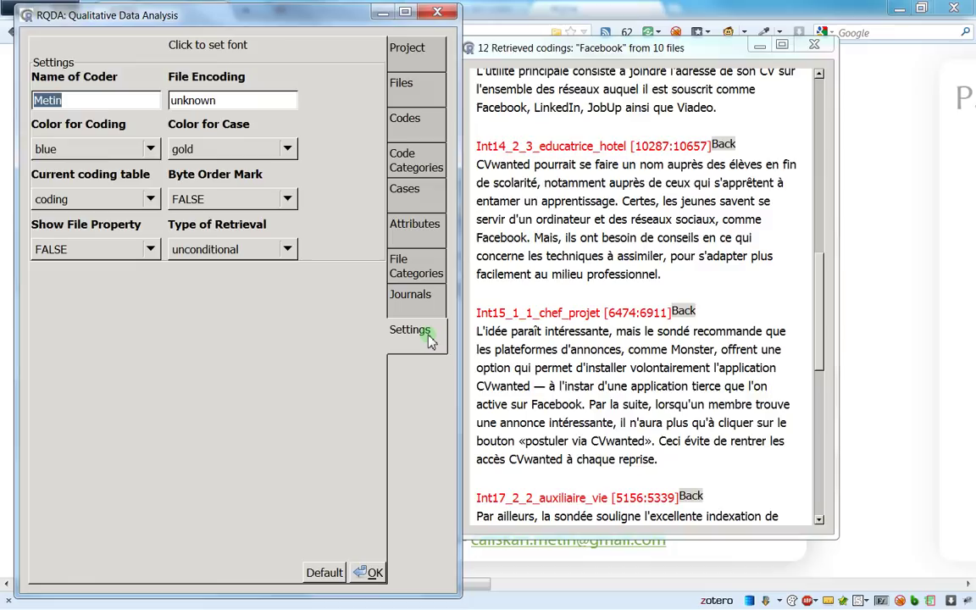
click(236, 286)
click(262, 247)
click(259, 285)
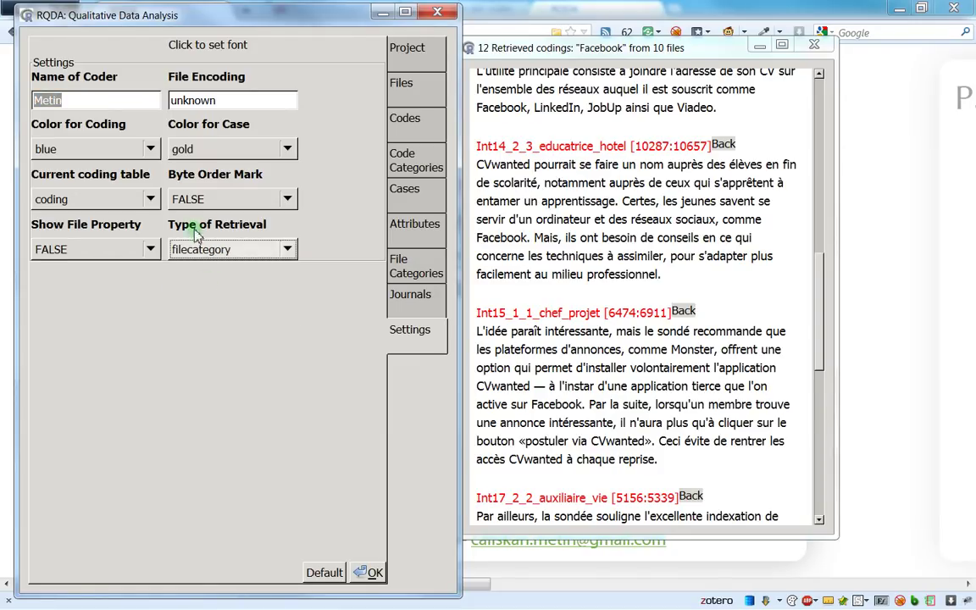
click(224, 257)
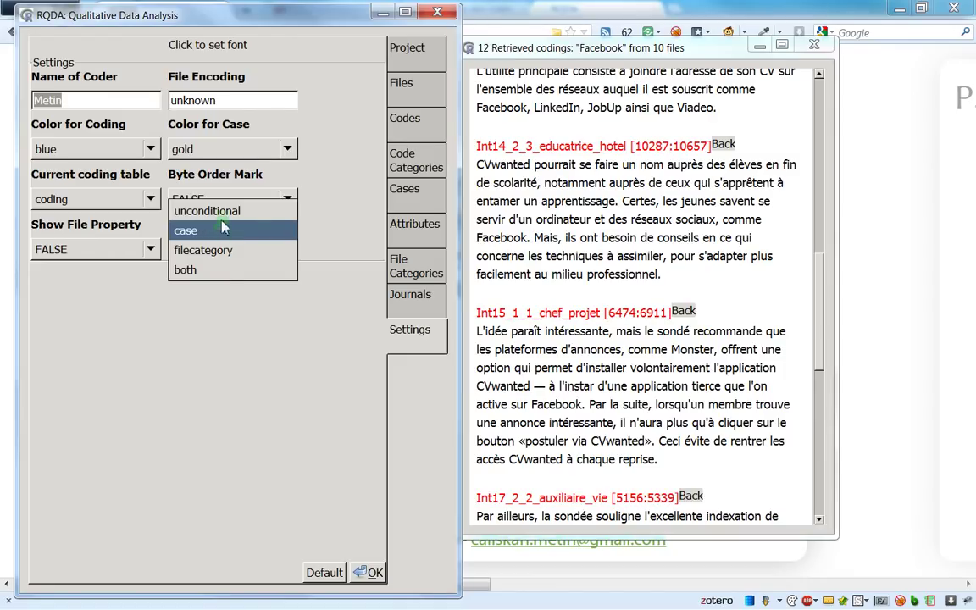
click(219, 298)
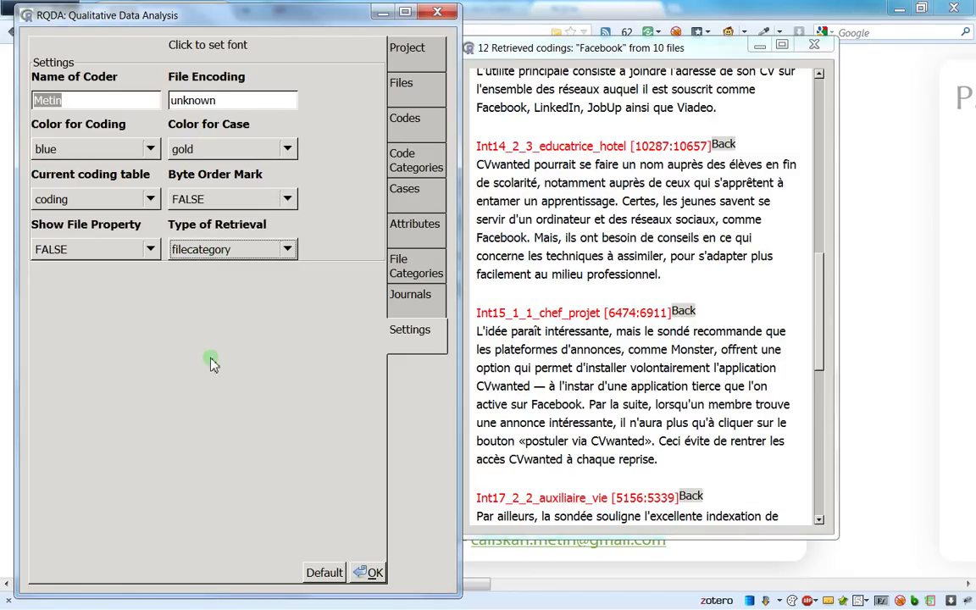
click(257, 250)
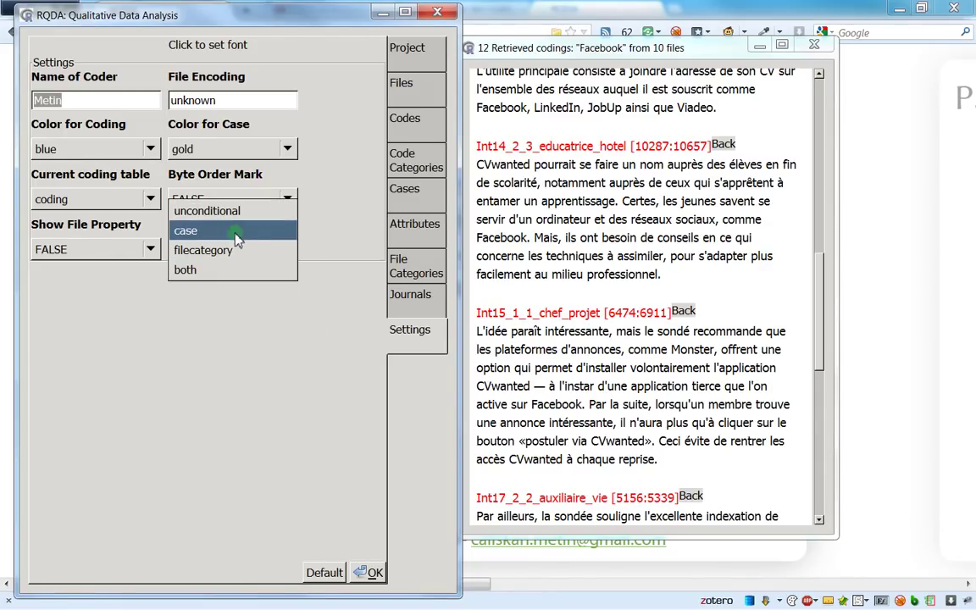
click(210, 206)
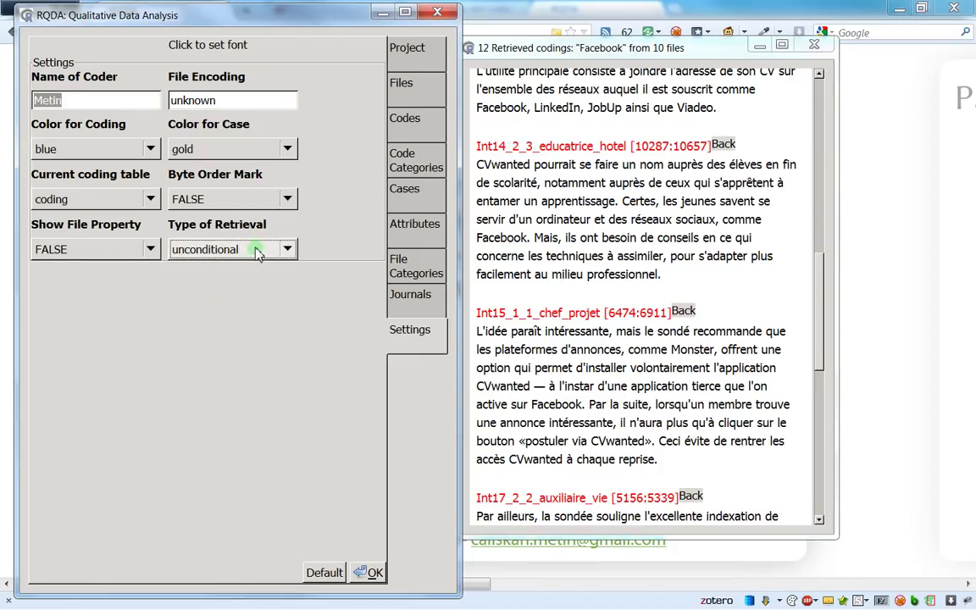
click(373, 571)
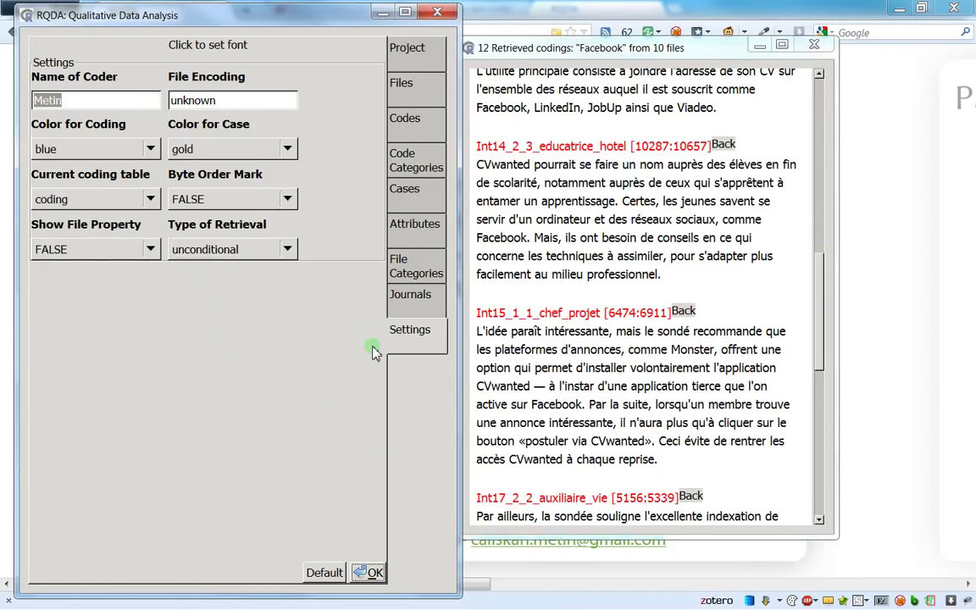
click(637, 237)
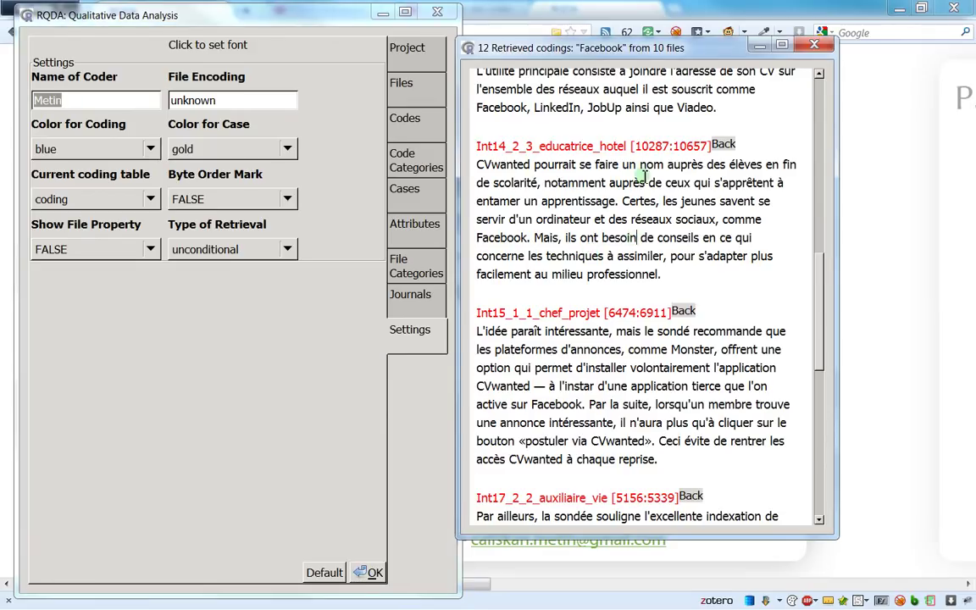
Close the Facebook codings window and show the four 2012 journal entries.
click(809, 49)
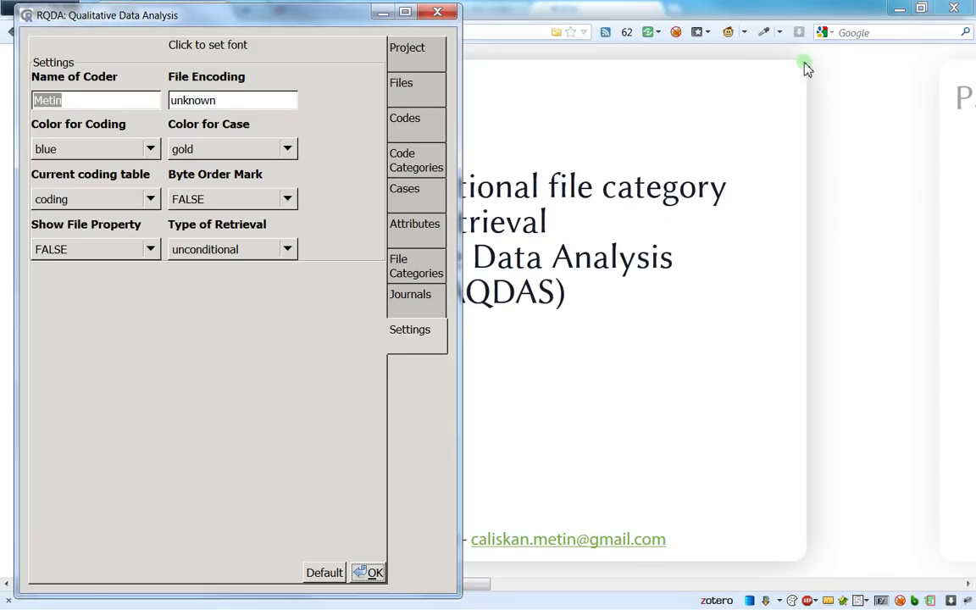
click(419, 299)
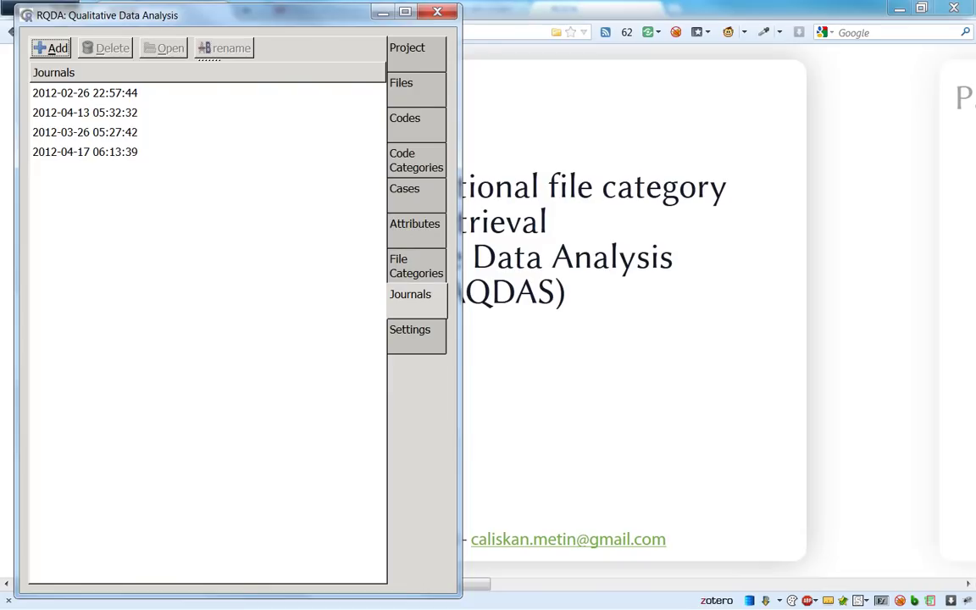